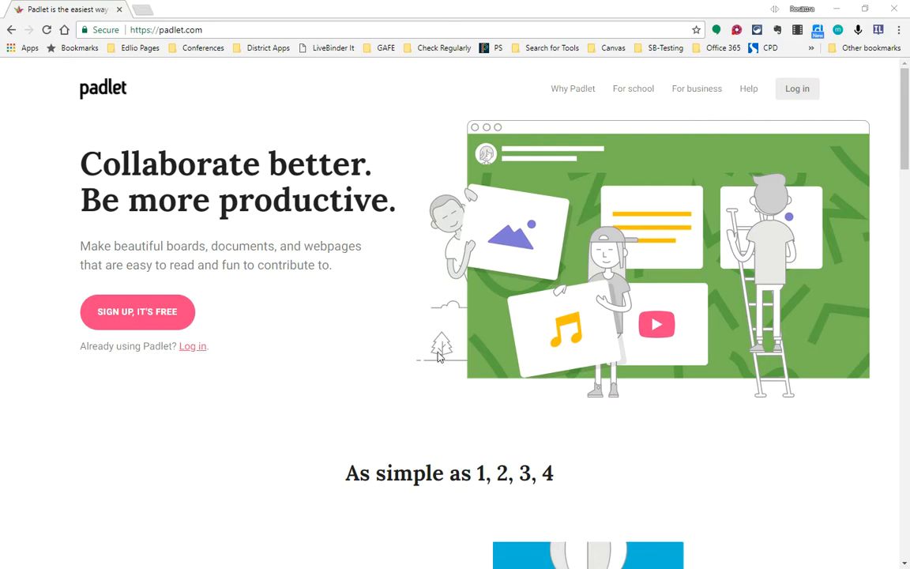
Step: Log in to Padlet with the existing Google account
{"action": "left_click", "coordinate": [150, 314]}
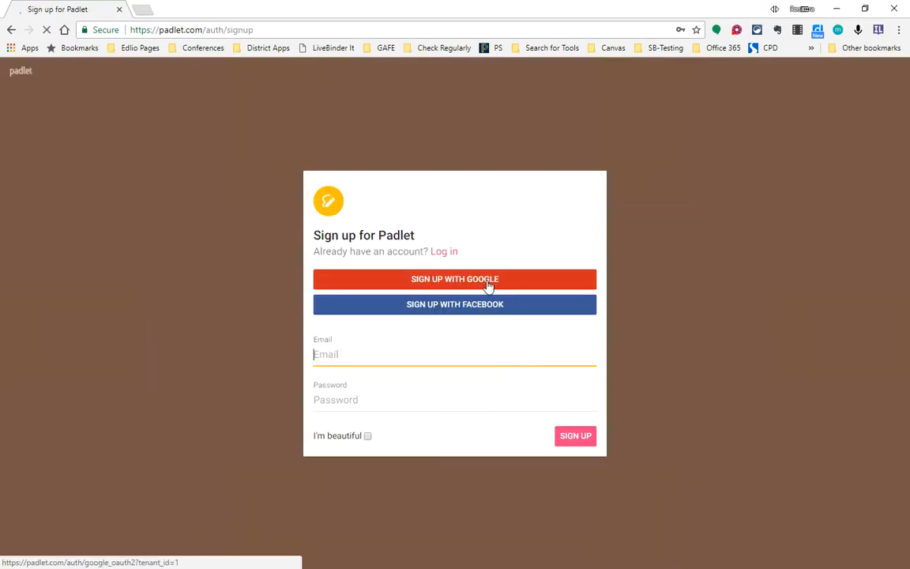
{"action": "left_click", "coordinate": [11, 29]}
{"action": "left_click", "coordinate": [190, 347]}
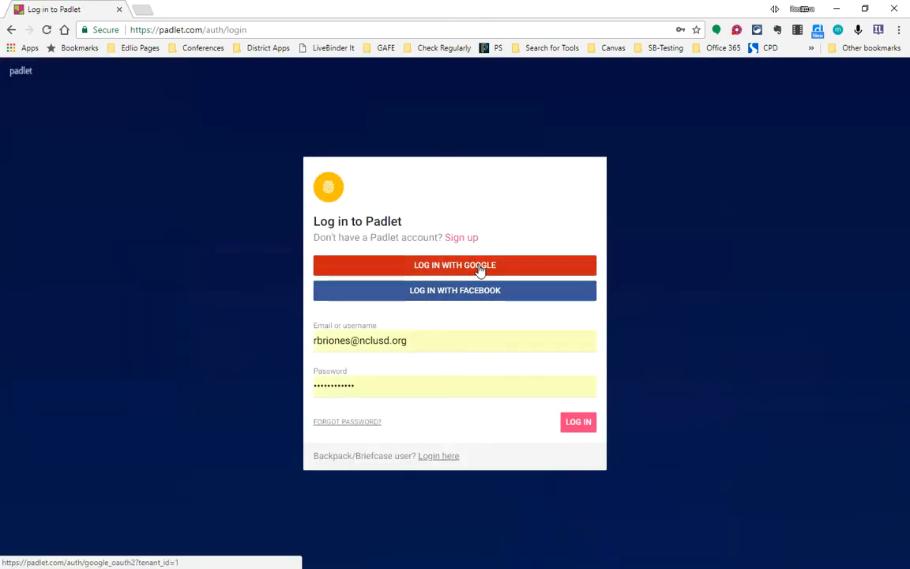
{"action": "left_click", "coordinate": [481, 269]}
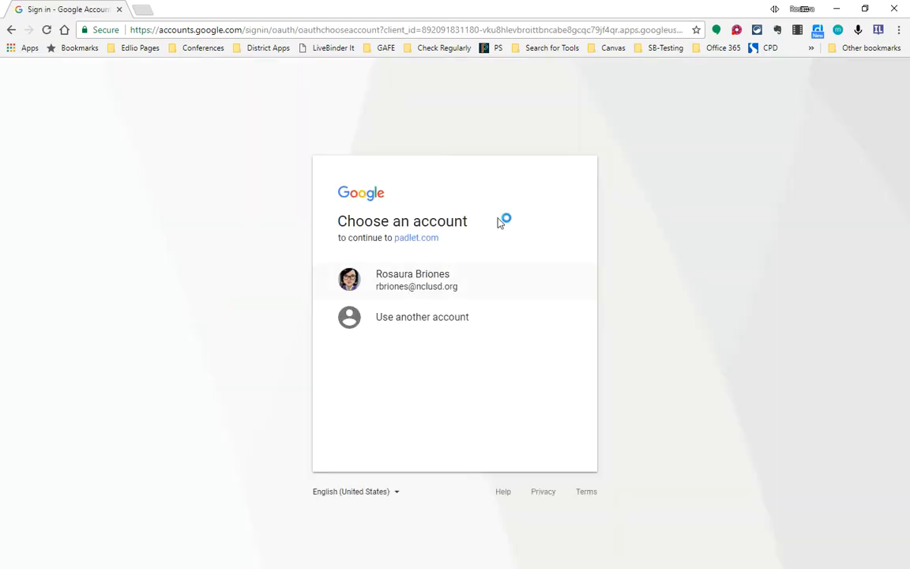
{"action": "left_click", "coordinate": [423, 281]}
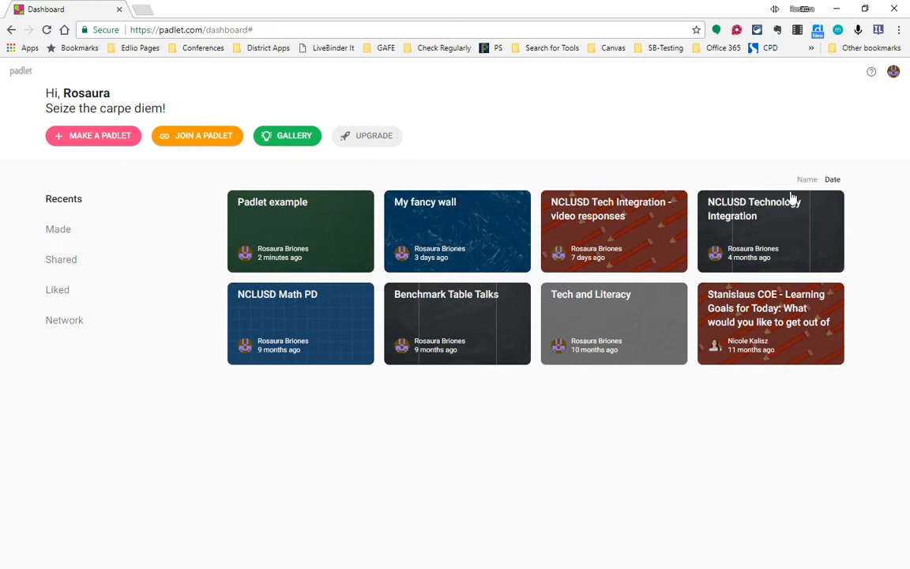
Step: Open the "NCLUSD Tech Integration - video responses" padlet and activate the comment field on its first post
{"action": "left_click", "coordinate": [620, 207]}
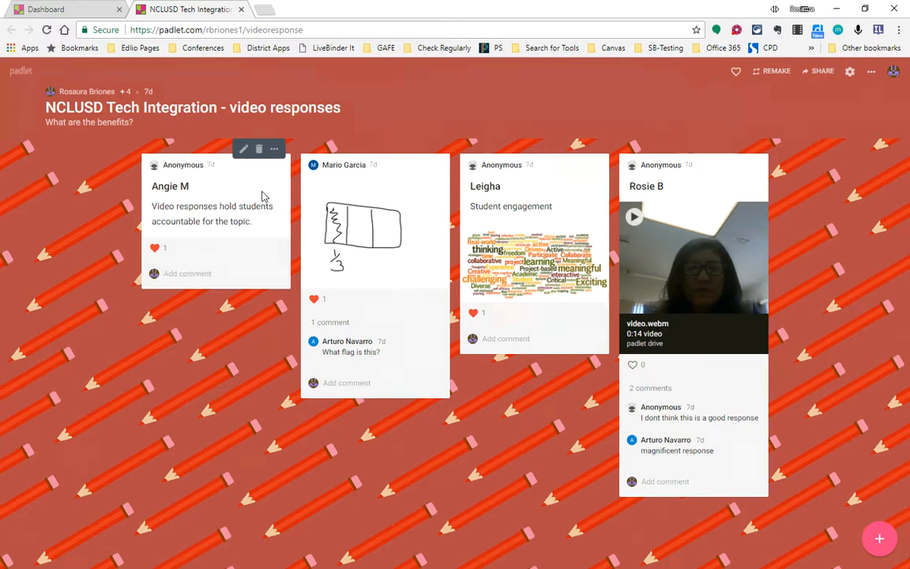
{"action": "left_click", "coordinate": [184, 274]}
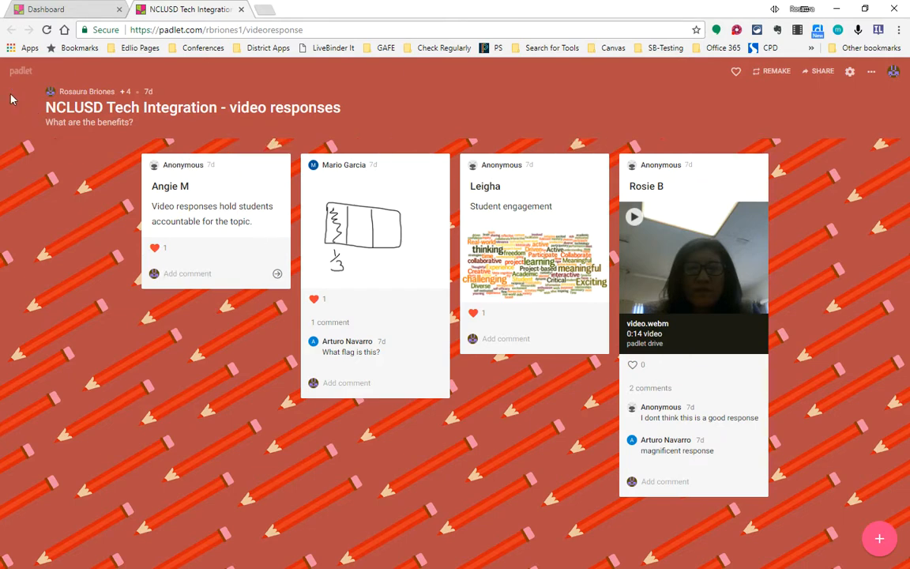
Step: Return to the dashboard and make a new padlet from the blank Wall layout
{"action": "left_click", "coordinate": [62, 11]}
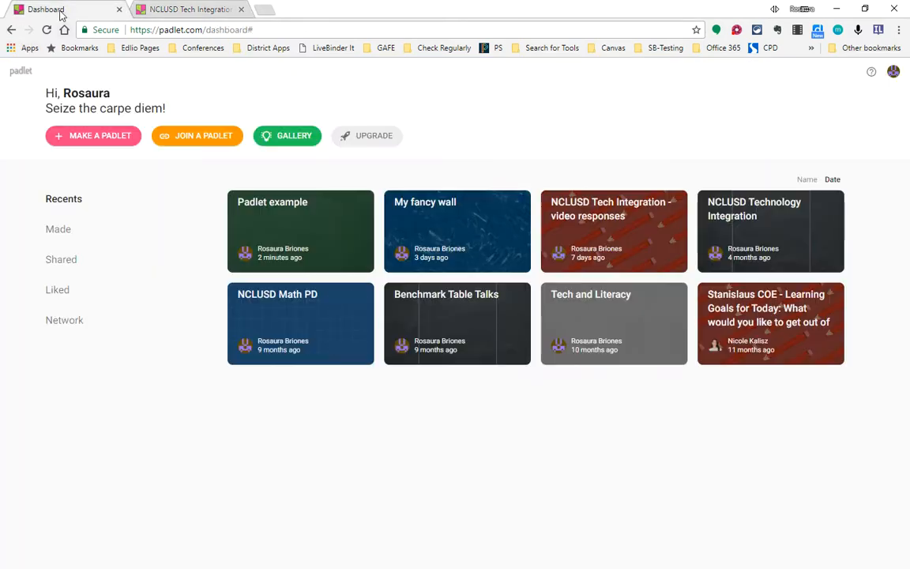
{"action": "left_click", "coordinate": [89, 140]}
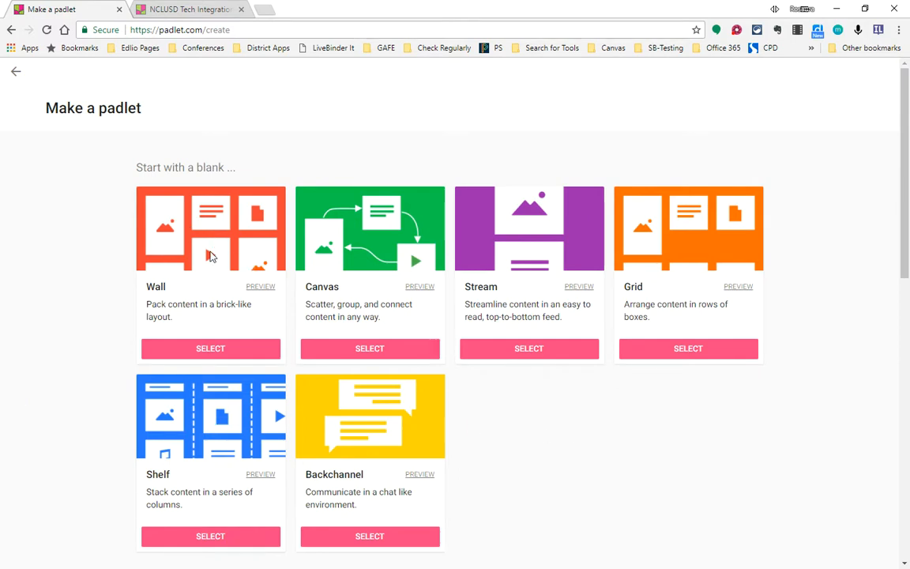
{"action": "left_click", "coordinate": [210, 348]}
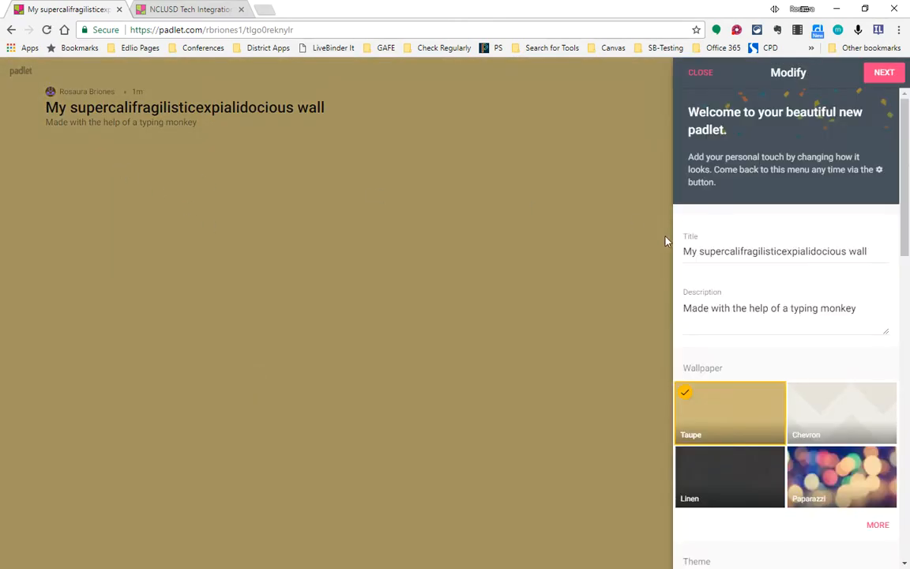
Step: Replace the new padlet's title with "Tech Sample"
{"action": "left_click", "coordinate": [710, 250]}
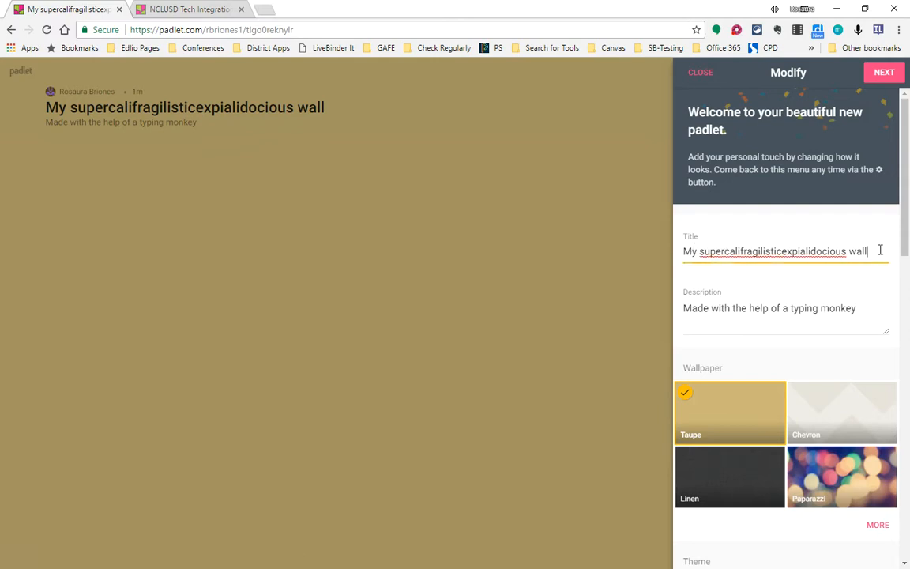
{"action": "left_click_drag", "start_coordinate": [876, 251], "coordinate": [671, 253]}
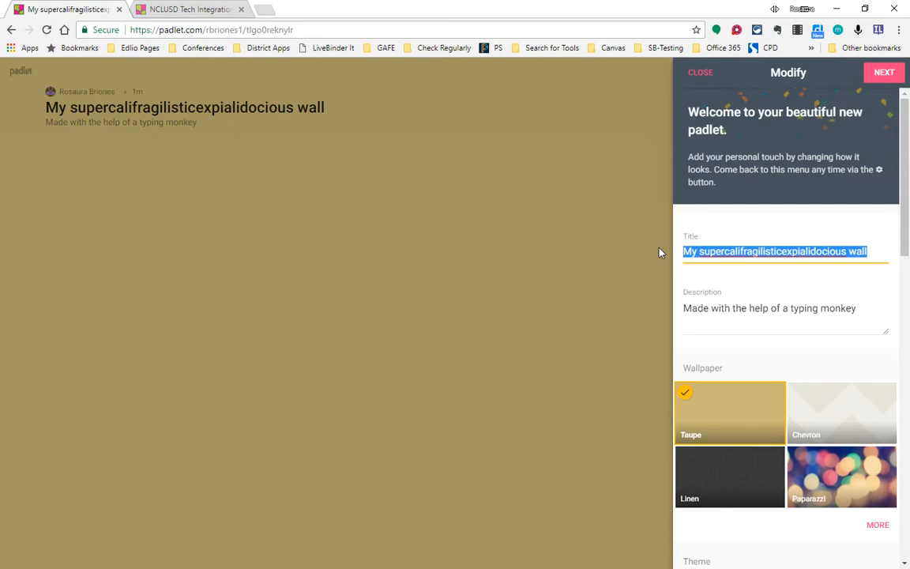
{"action": "type", "text": "Tech Exam"}
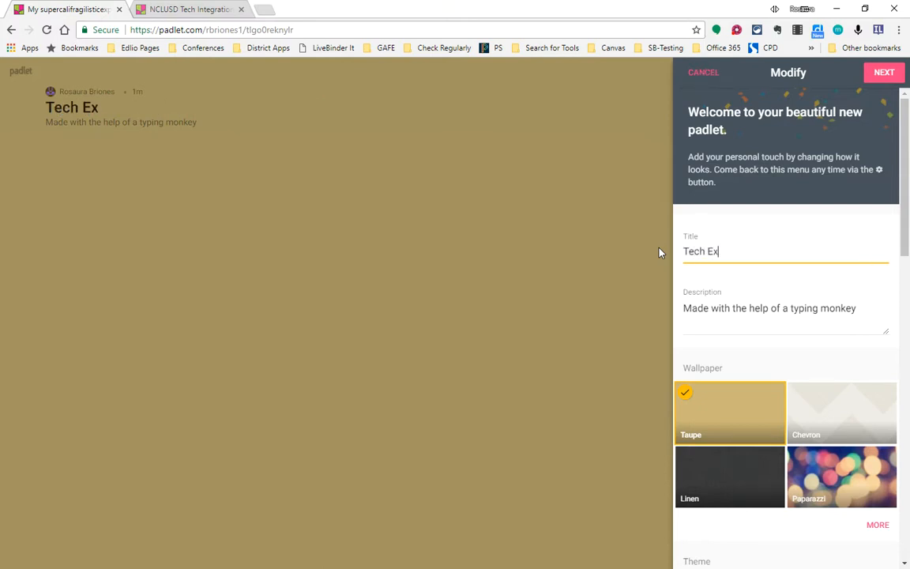
{"action": "key", "text": "BackSpace"}
{"action": "key", "text": "BackSpace"}
{"action": "key", "text": "BackSpace"}
{"action": "key", "text": "BackSpace"}
{"action": "type", "text": "Sample"}
{"action": "left_click", "coordinate": [807, 306]}
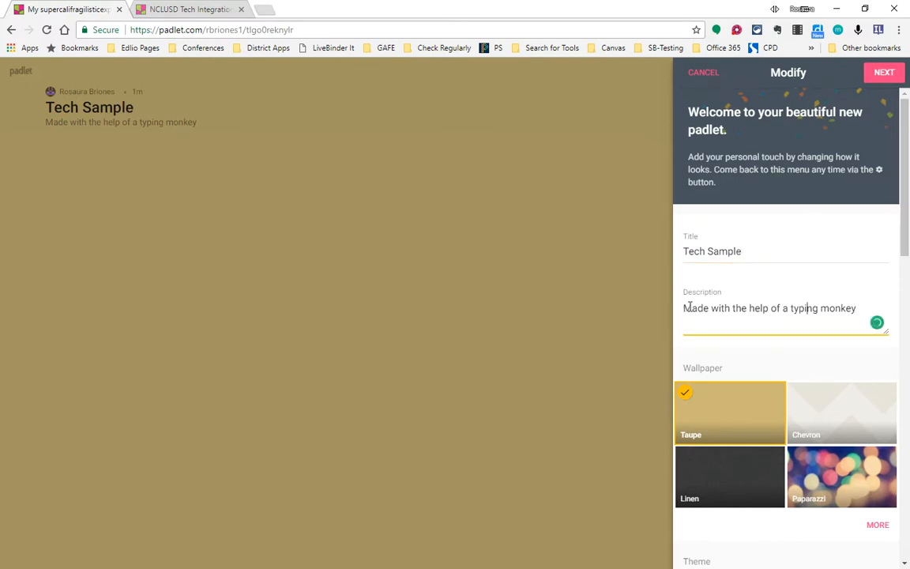
Step: Set the padlet's wallpaper to Paparazzi
{"action": "scroll", "coordinate": [733, 319], "scroll_direction": "down", "scroll_amount": 3}
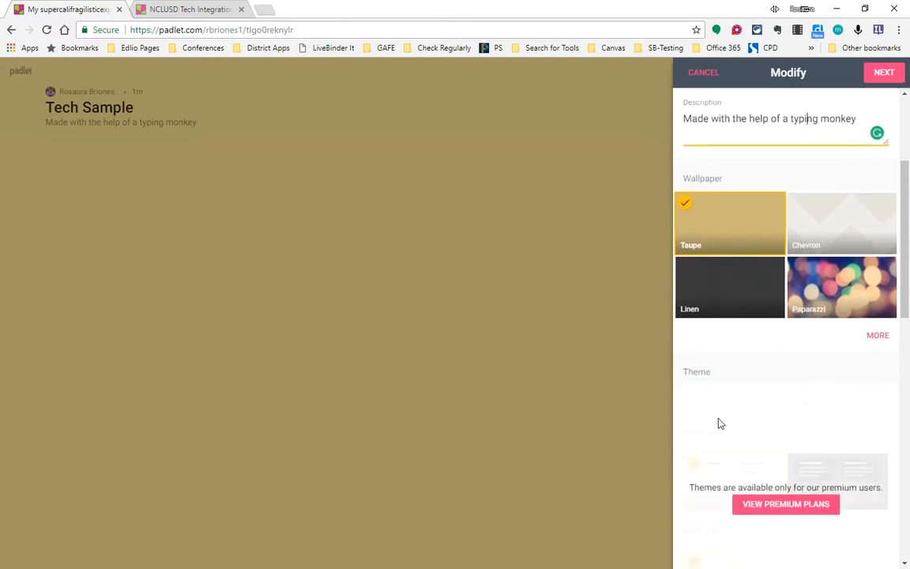
{"action": "scroll", "coordinate": [719, 423], "scroll_direction": "down", "scroll_amount": 1}
{"action": "scroll", "coordinate": [717, 424], "scroll_direction": "up", "scroll_amount": 3}
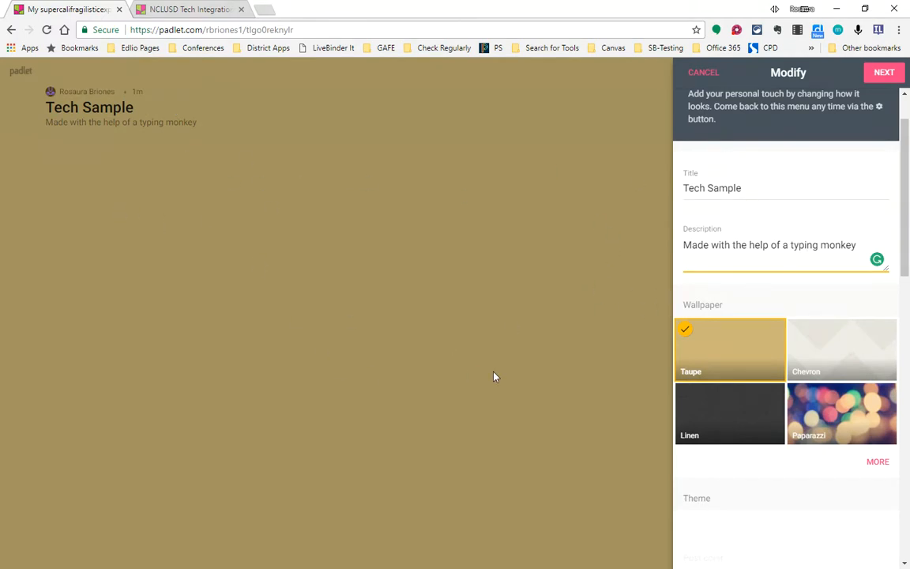
{"action": "scroll", "coordinate": [758, 402], "scroll_direction": "down", "scroll_amount": 3}
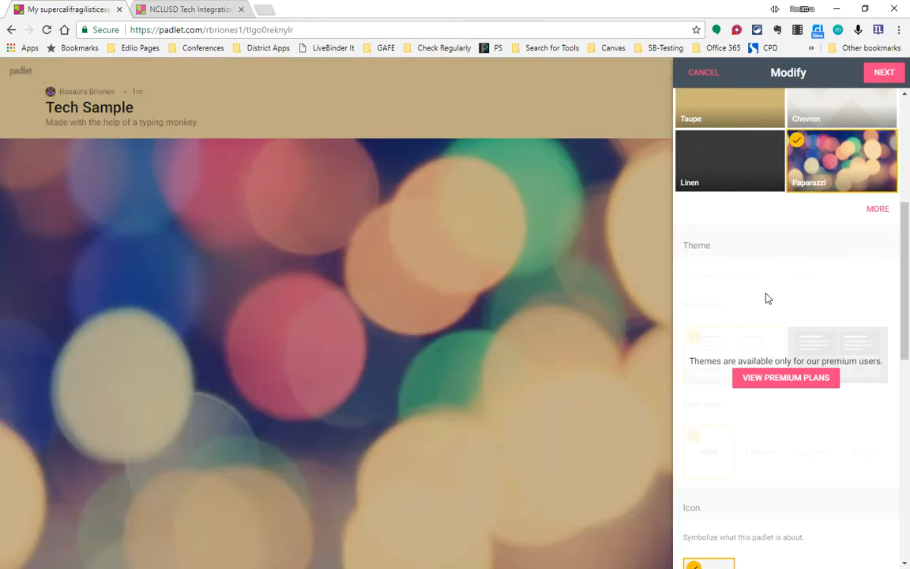
Step: Replace the custom ending of the padlet's web address with techsample2
{"action": "scroll", "coordinate": [764, 309], "scroll_direction": "down", "scroll_amount": 5}
{"action": "scroll", "coordinate": [754, 380], "scroll_direction": "down", "scroll_amount": 2}
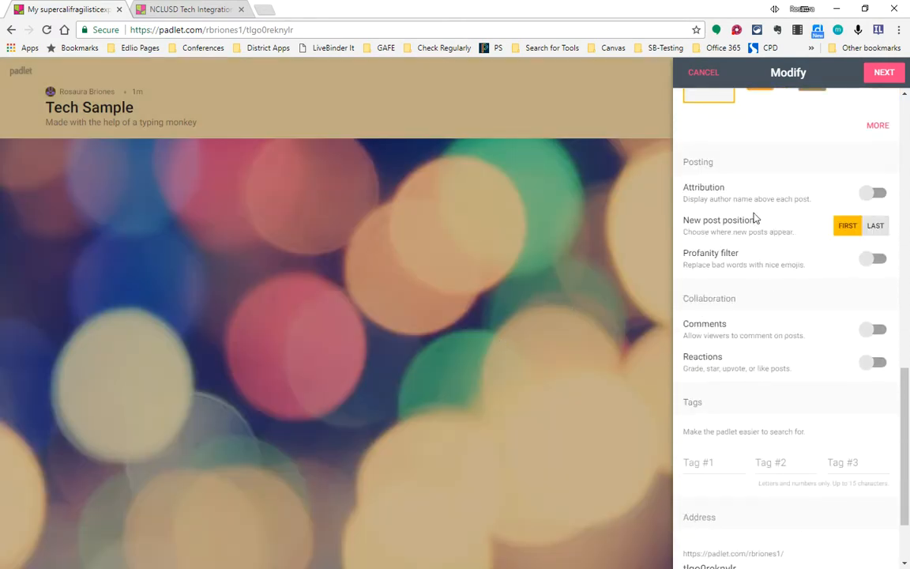
{"action": "scroll", "coordinate": [749, 306], "scroll_direction": "down", "scroll_amount": 2}
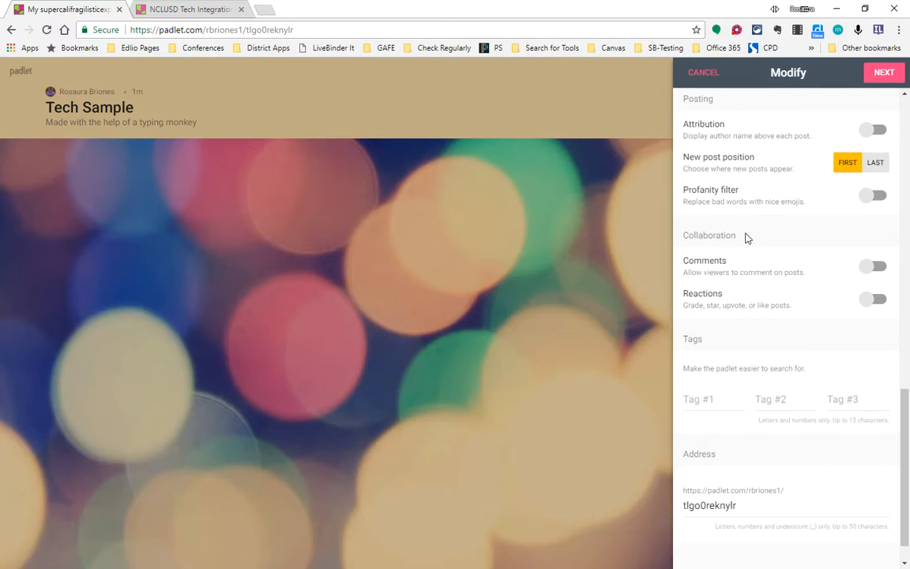
{"action": "left_click", "coordinate": [752, 506]}
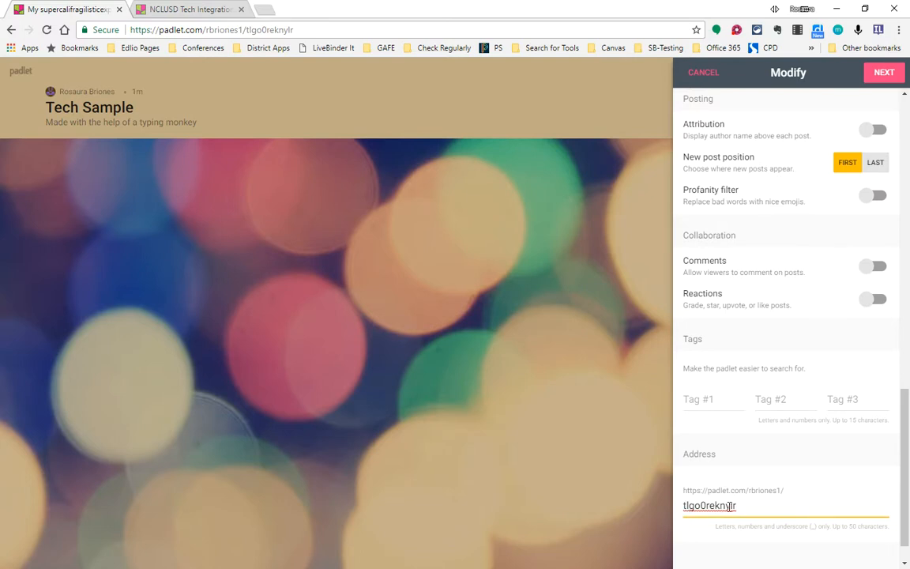
{"action": "left_click_drag", "start_coordinate": [741, 507], "coordinate": [652, 511]}
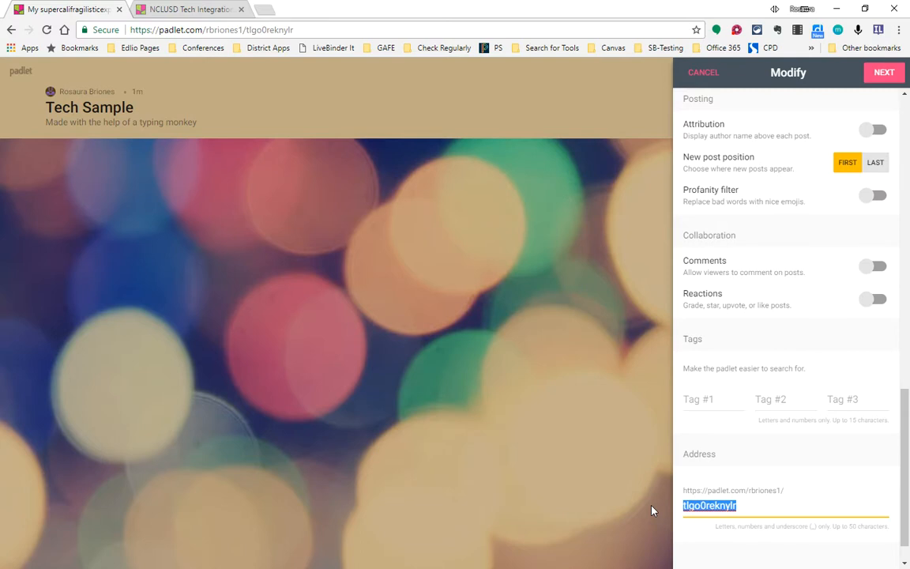
{"action": "type", "text": "tec"}
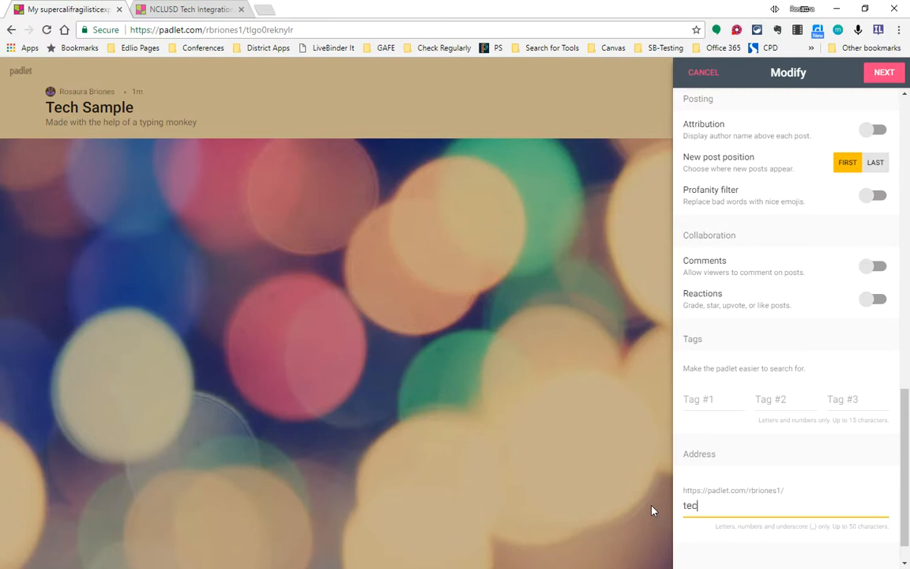
{"action": "type", "text": "hsample"}
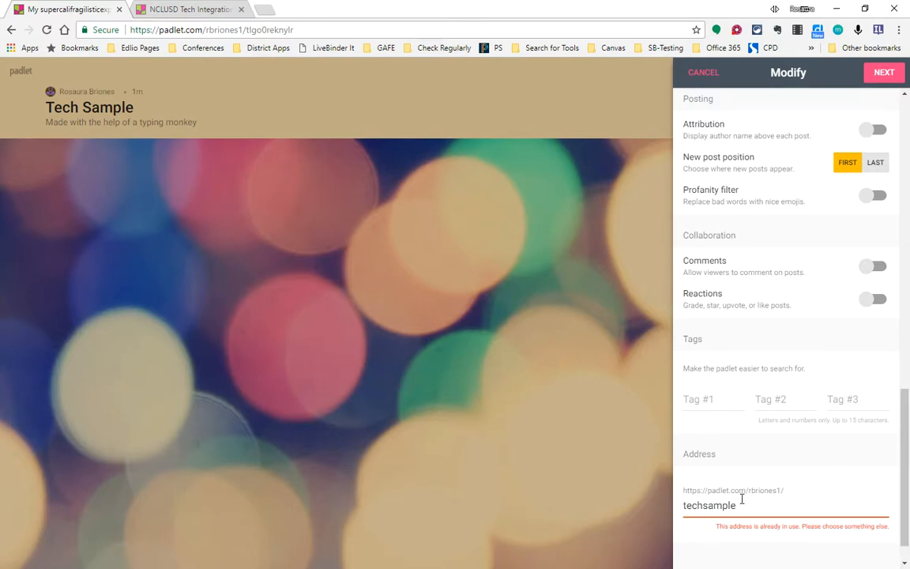
{"action": "type", "text": "2"}
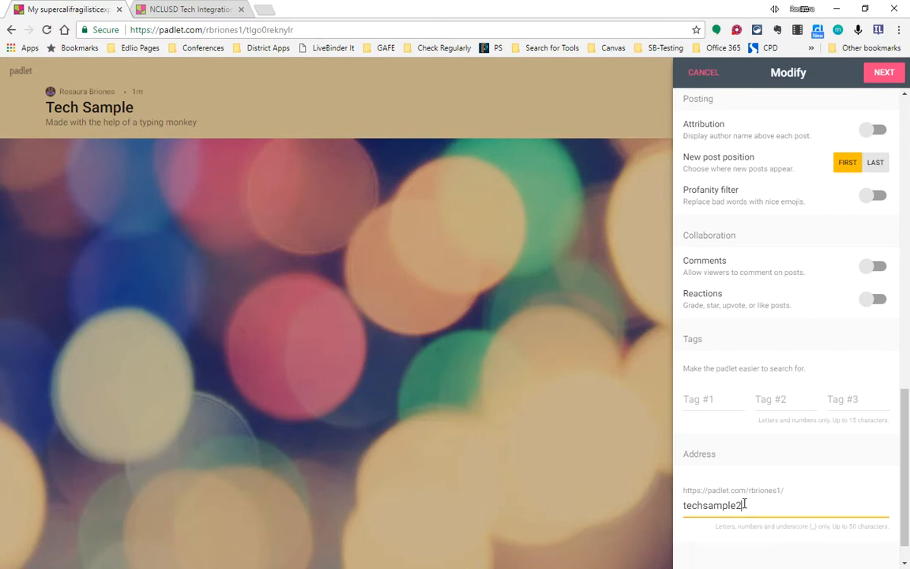
Step: Enable Like reactions and viewer comments on posts
{"action": "scroll", "coordinate": [813, 421], "scroll_direction": "up", "scroll_amount": 1}
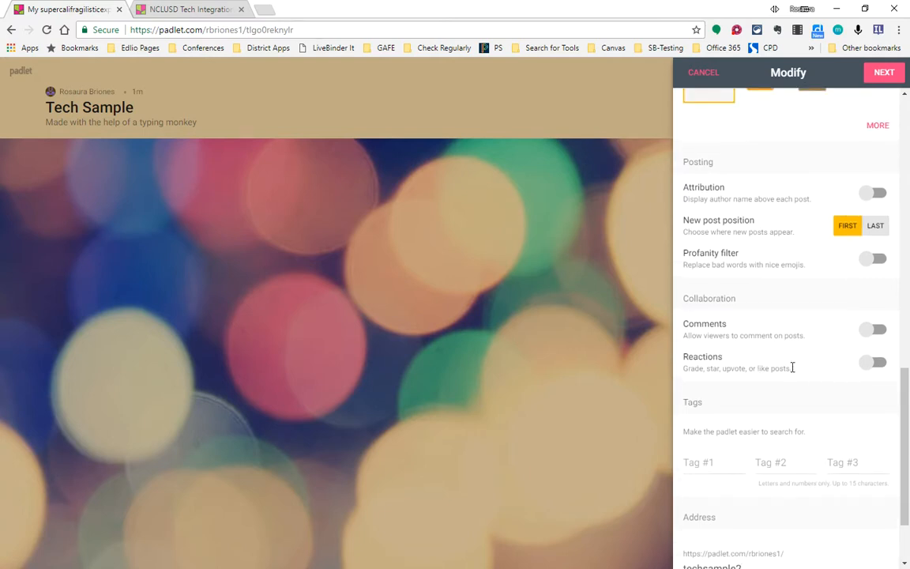
{"action": "left_click", "coordinate": [868, 368]}
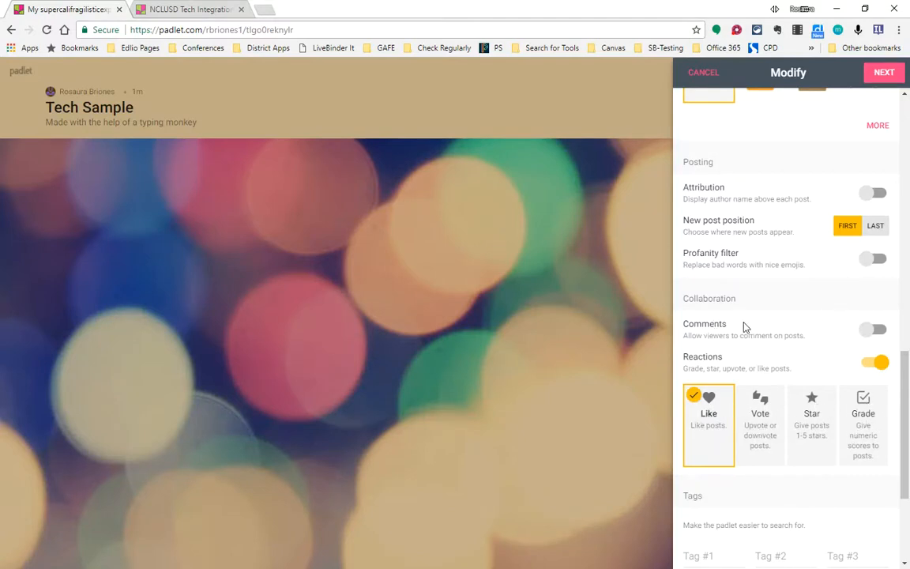
{"action": "left_click", "coordinate": [863, 335]}
Step: Enable the profanity filter and author attribution for posts, and continue to the People & Privacy settings
{"action": "scroll", "coordinate": [731, 320], "scroll_direction": "up", "scroll_amount": 1}
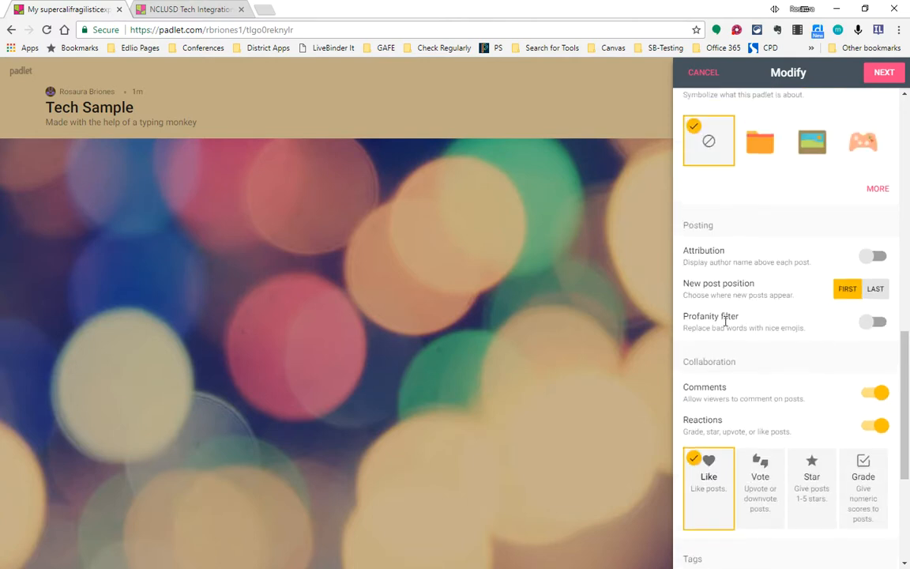
{"action": "left_click", "coordinate": [875, 322]}
{"action": "scroll", "coordinate": [830, 336], "scroll_direction": "up", "scroll_amount": 1}
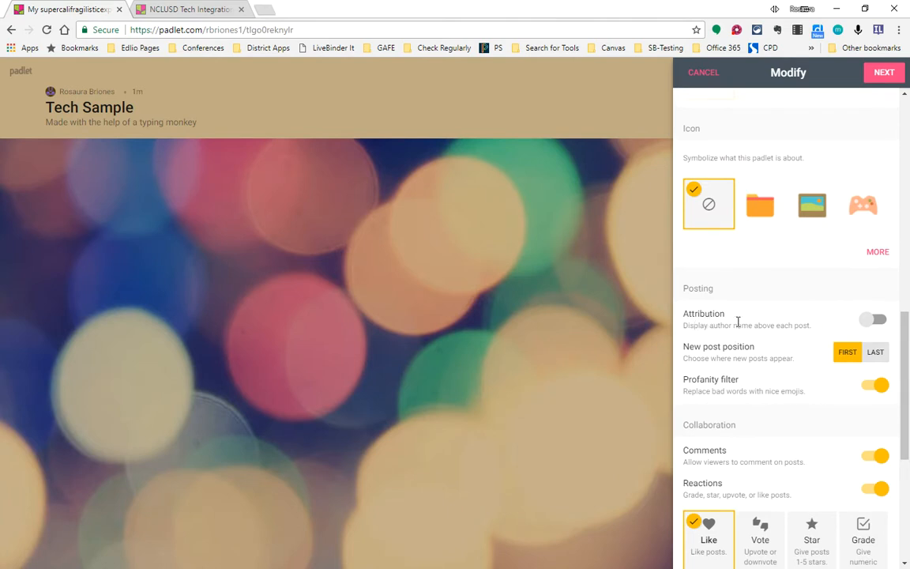
{"action": "left_click", "coordinate": [873, 319]}
{"action": "scroll", "coordinate": [718, 316], "scroll_direction": "up", "scroll_amount": 1}
{"action": "scroll", "coordinate": [778, 426], "scroll_direction": "down", "scroll_amount": 5}
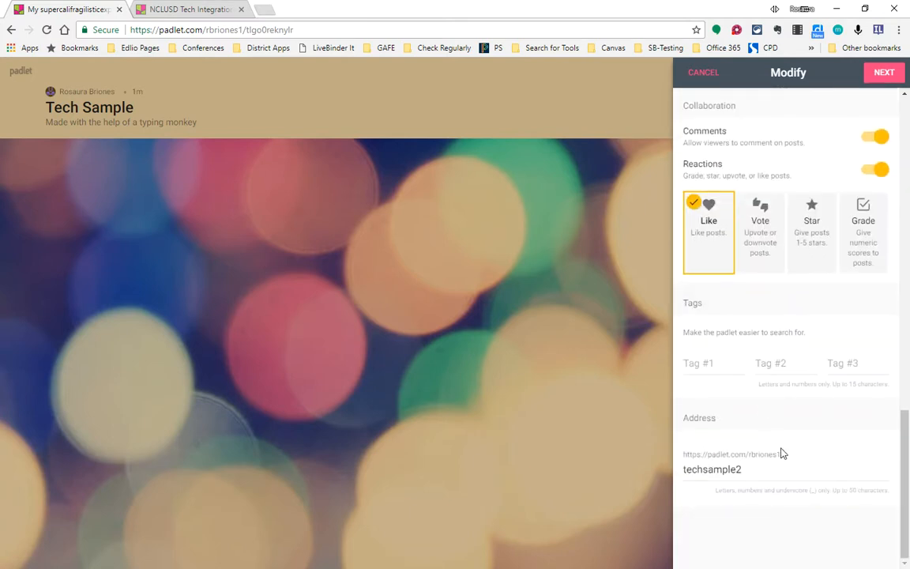
{"action": "scroll", "coordinate": [766, 394], "scroll_direction": "up", "scroll_amount": 7}
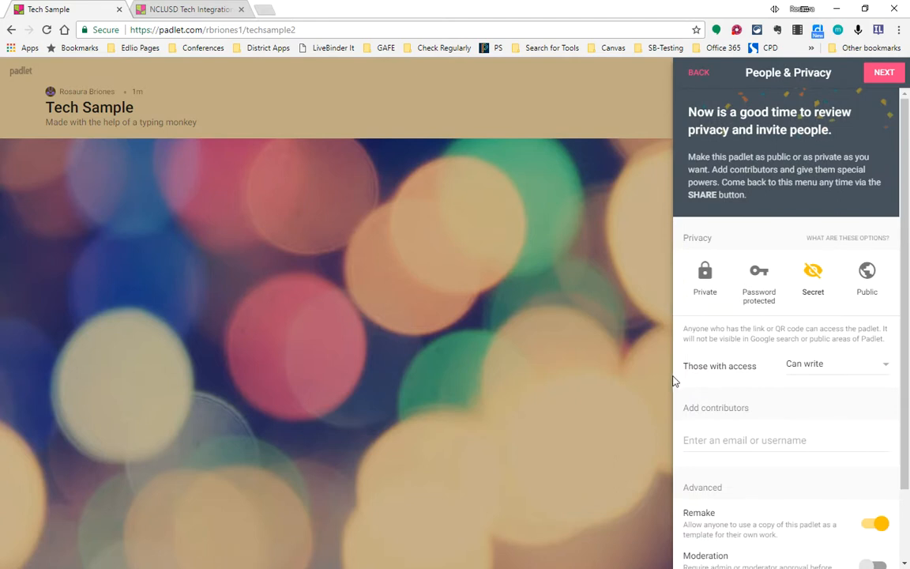
Step: Require moderator approval before posts are published, and finish the setup to start posting
{"action": "scroll", "coordinate": [770, 387], "scroll_direction": "down", "scroll_amount": 2}
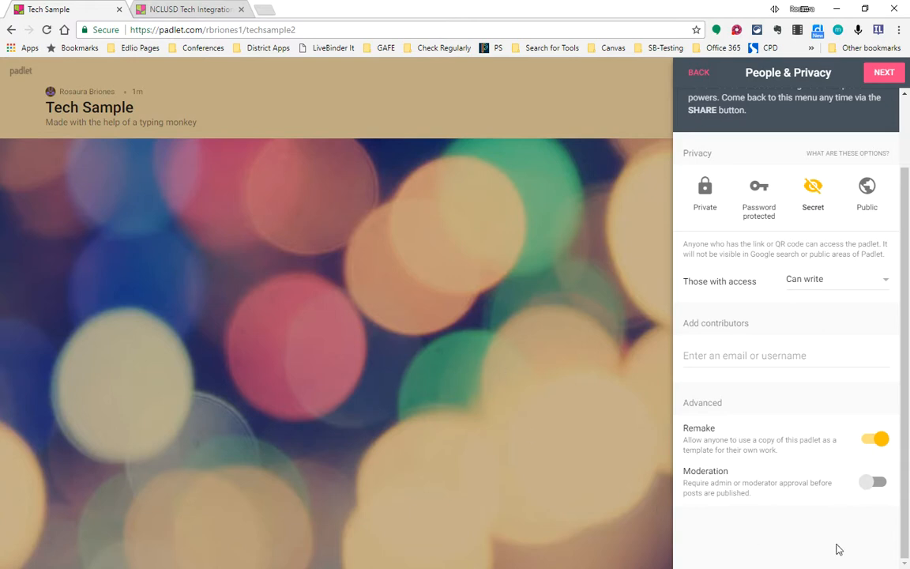
{"action": "left_click", "coordinate": [873, 484]}
{"action": "scroll", "coordinate": [740, 380], "scroll_direction": "up", "scroll_amount": 2}
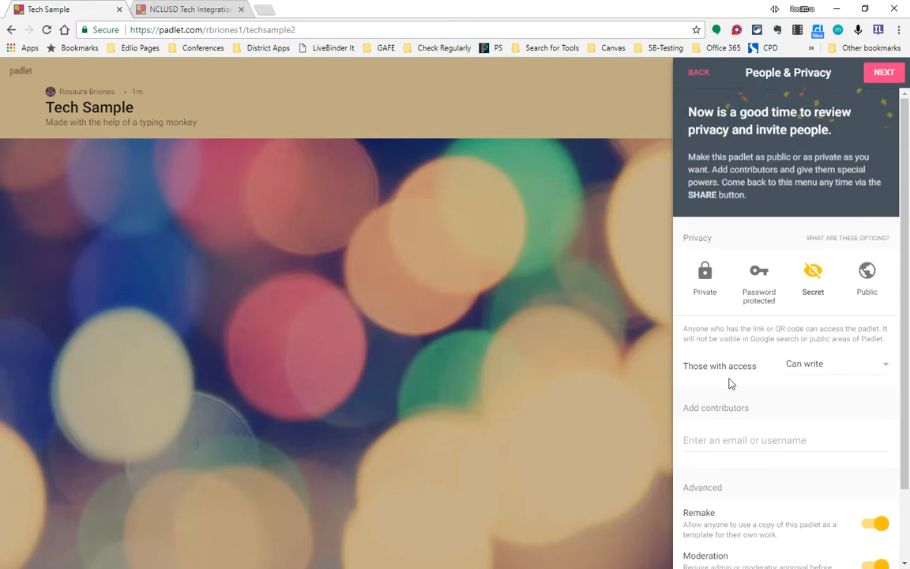
{"action": "left_click", "coordinate": [883, 73]}
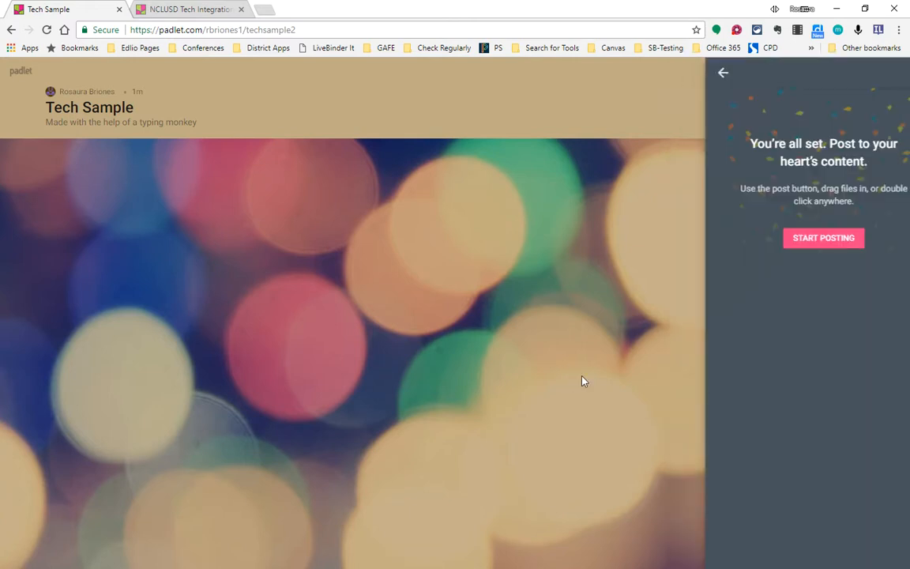
{"action": "left_click", "coordinate": [799, 243]}
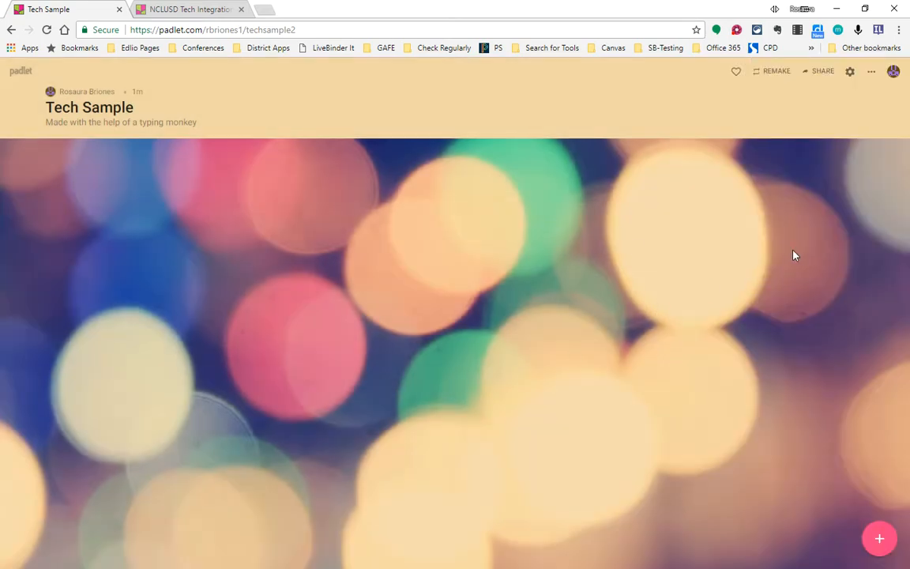
Step: Open the share, export and embed options of the Tech Sample padlet
{"action": "left_click", "coordinate": [826, 74]}
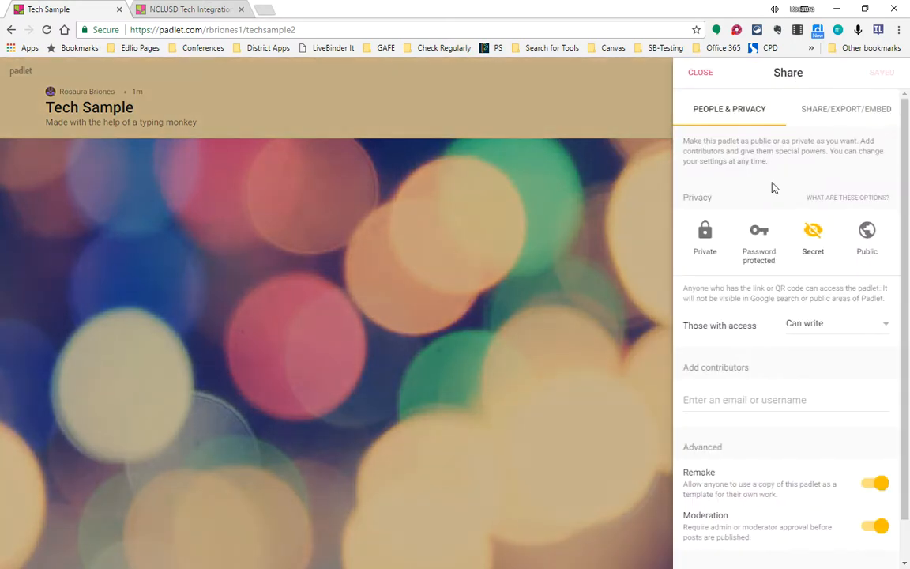
{"action": "left_click", "coordinate": [827, 114]}
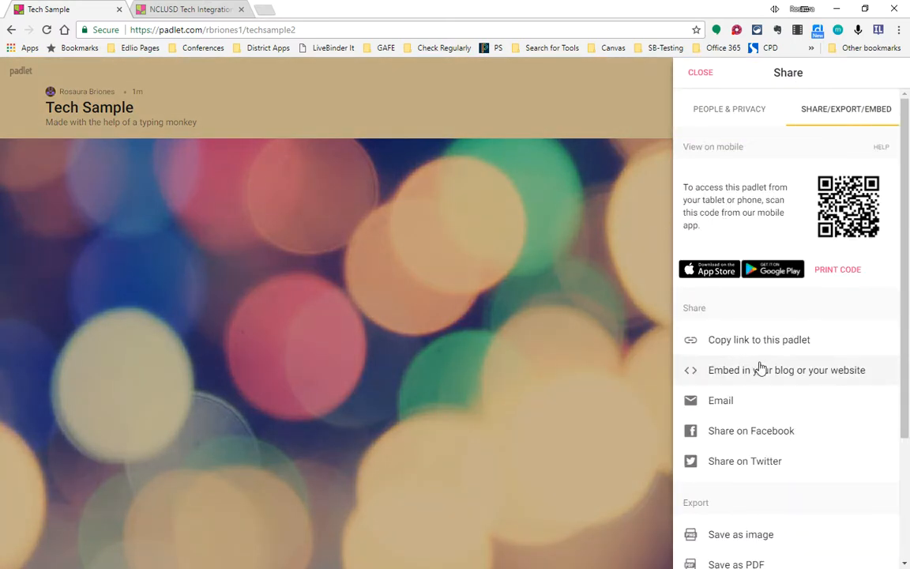
Step: Copy the link to the Tech Sample padlet and close the sharing options
{"action": "left_click", "coordinate": [749, 341]}
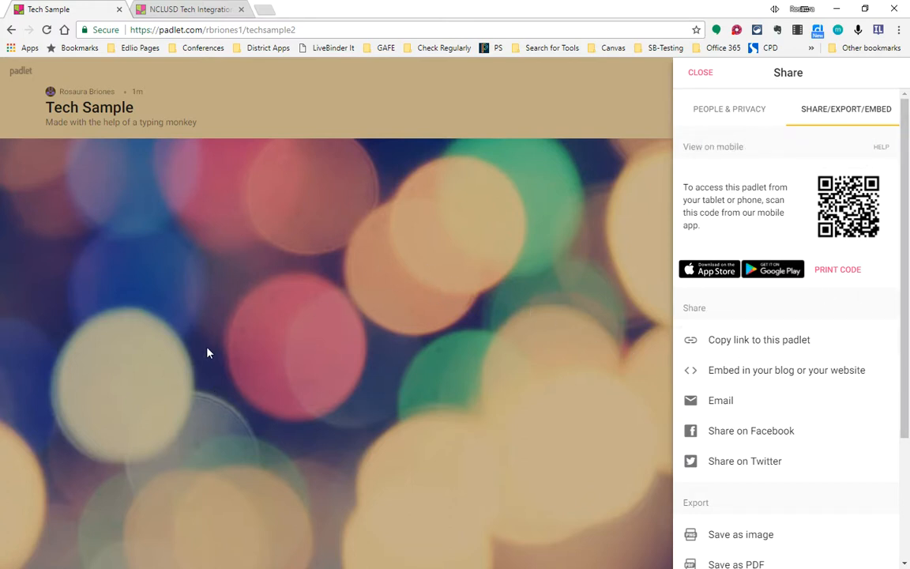
{"action": "left_click", "coordinate": [267, 342]}
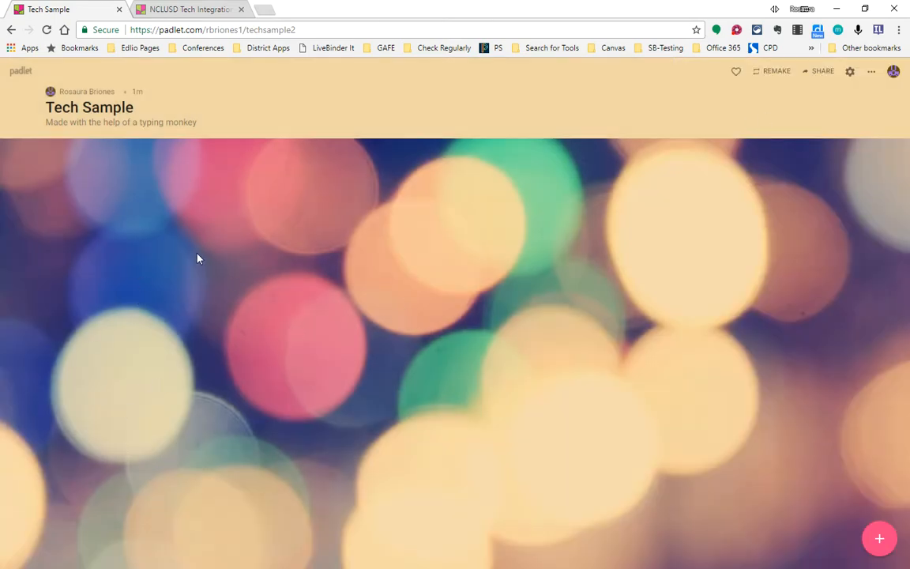
Step: Create a new post on the padlet and attach a satellite map of the place "eiffel tower"
{"action": "left_click", "coordinate": [878, 538]}
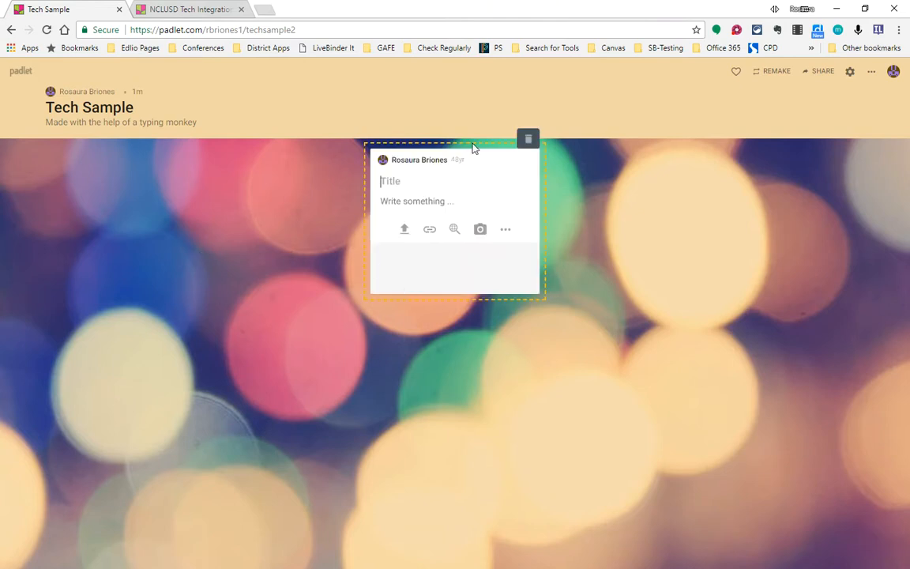
{"action": "left_click", "coordinate": [506, 231]}
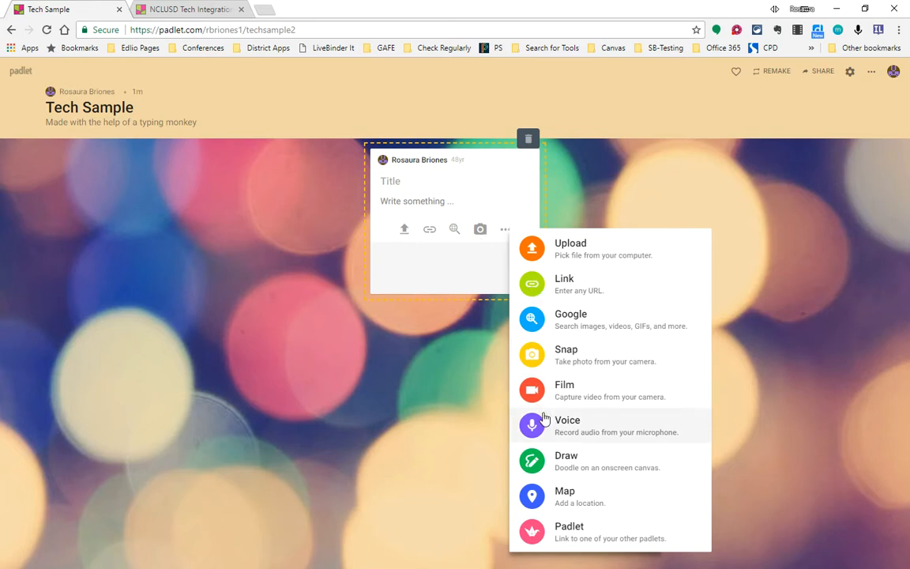
{"action": "left_click", "coordinate": [565, 493]}
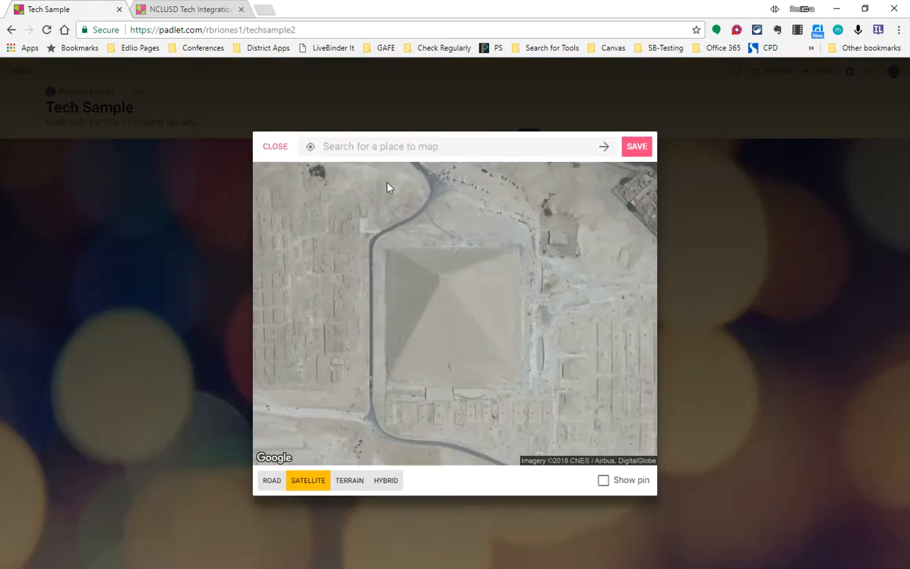
{"action": "type", "text": "eifell"}
{"action": "key", "text": "BackSpace"}
{"action": "type", "text": "fel tower"}
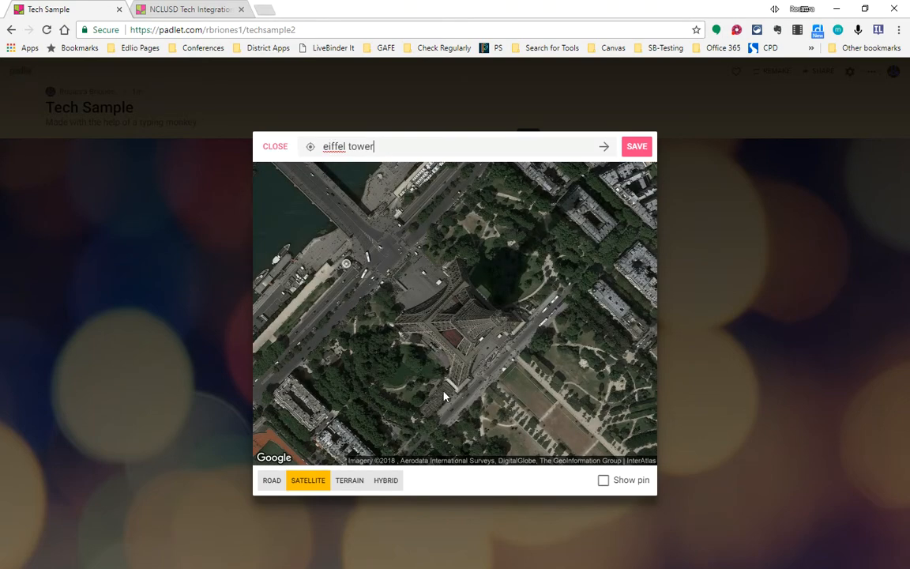
{"action": "left_click", "coordinate": [635, 147]}
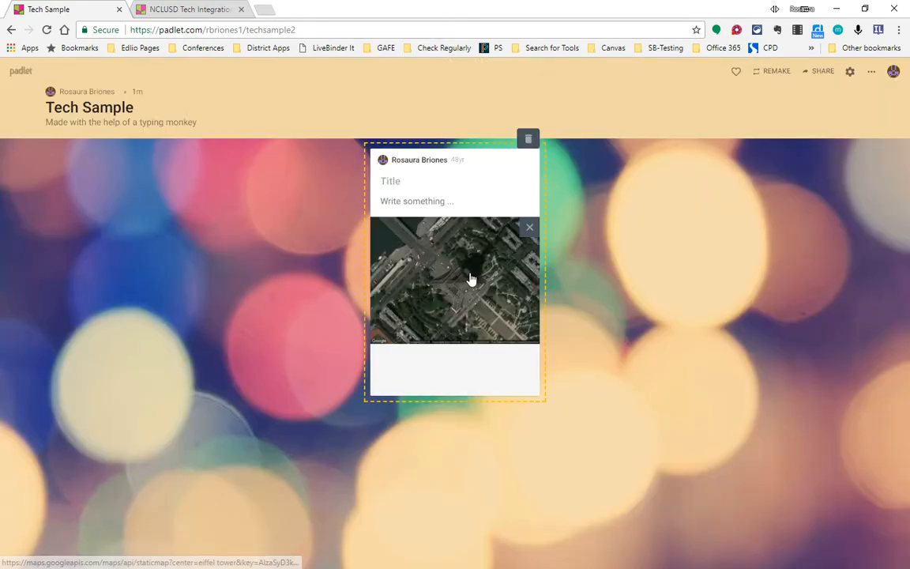
Step: Title the map post "Eiffel Tower", enter "place I want to visit" as its text, and finish editing the post
{"action": "left_click", "coordinate": [403, 181]}
{"action": "type", "text": "Eiffel Tower"}
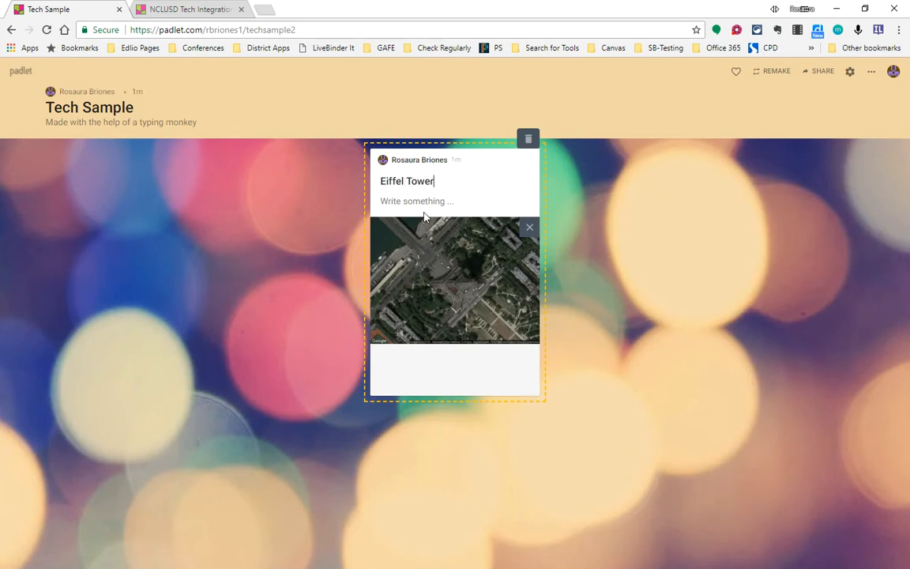
{"action": "left_click", "coordinate": [432, 201]}
{"action": "type", "text": "place I want to visit"}
{"action": "left_click", "coordinate": [563, 310]}
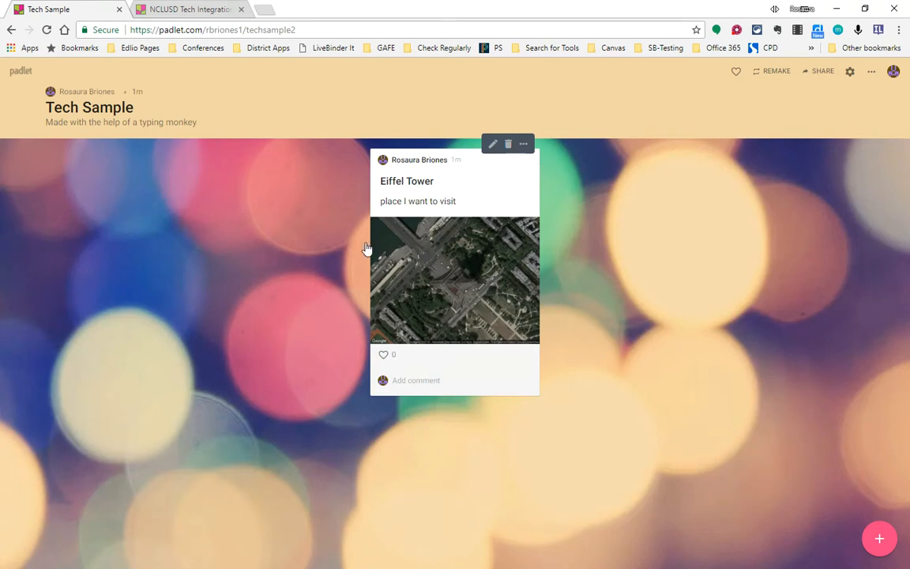
Step: Change the background color of the Eiffel Tower post to yellow
{"action": "left_click", "coordinate": [522, 149]}
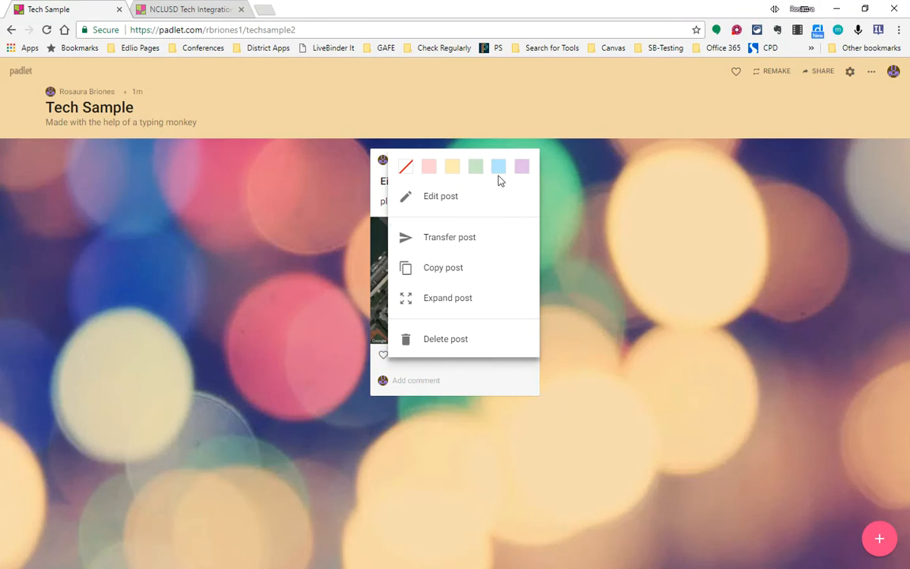
{"action": "left_click", "coordinate": [452, 166]}
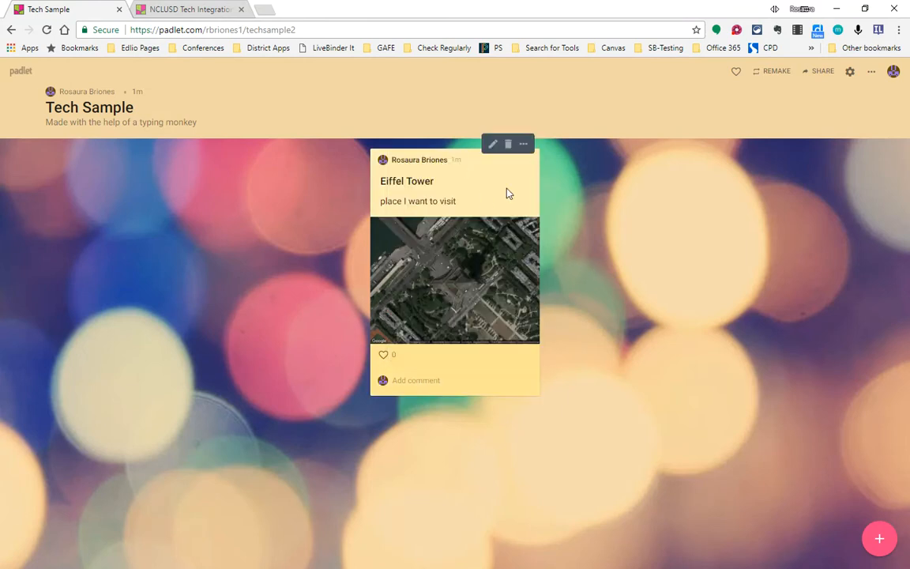